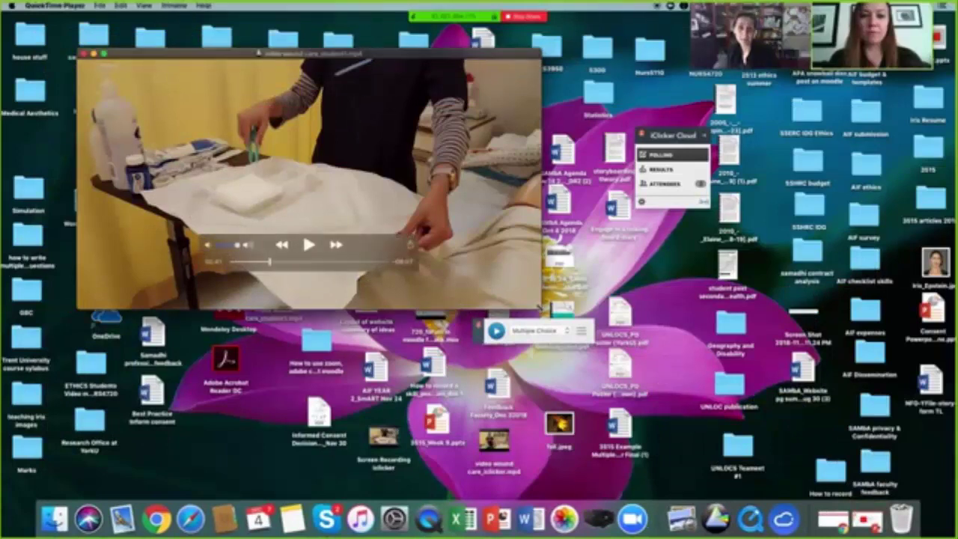
Resize the QuickTime wound-care video window to nearly full screen and reposition it
drag(537, 308, 868, 500)
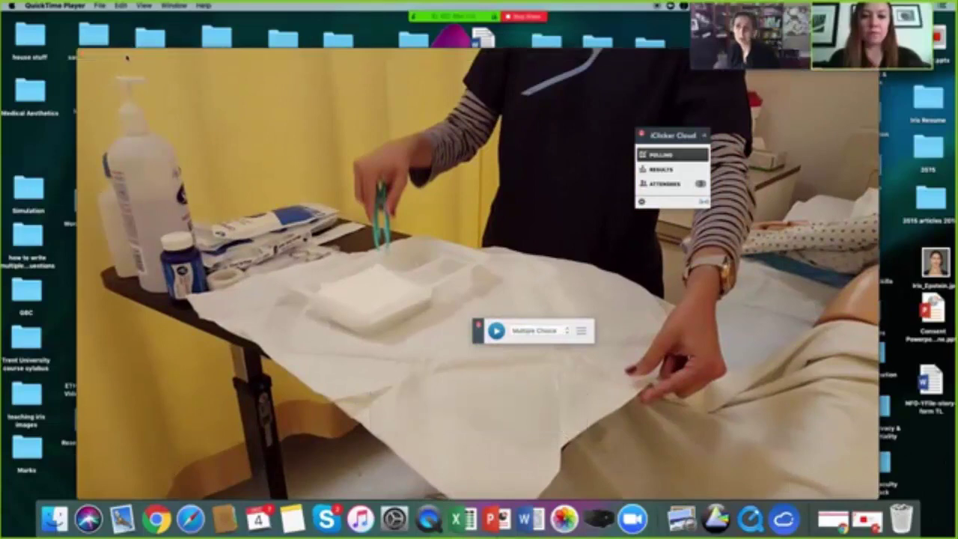
drag(129, 47, 60, 29)
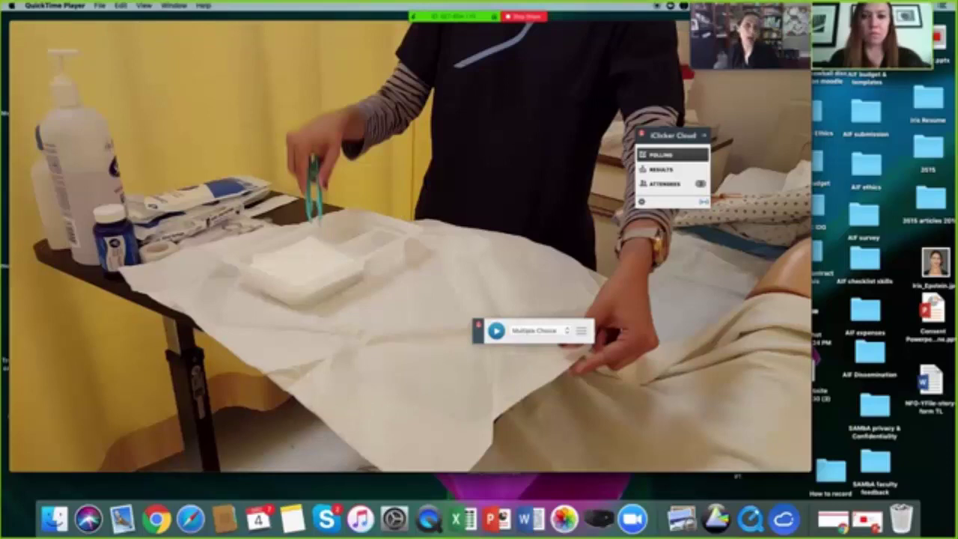
Switch the iClicker question type to Target and start polling over the video
click(568, 333)
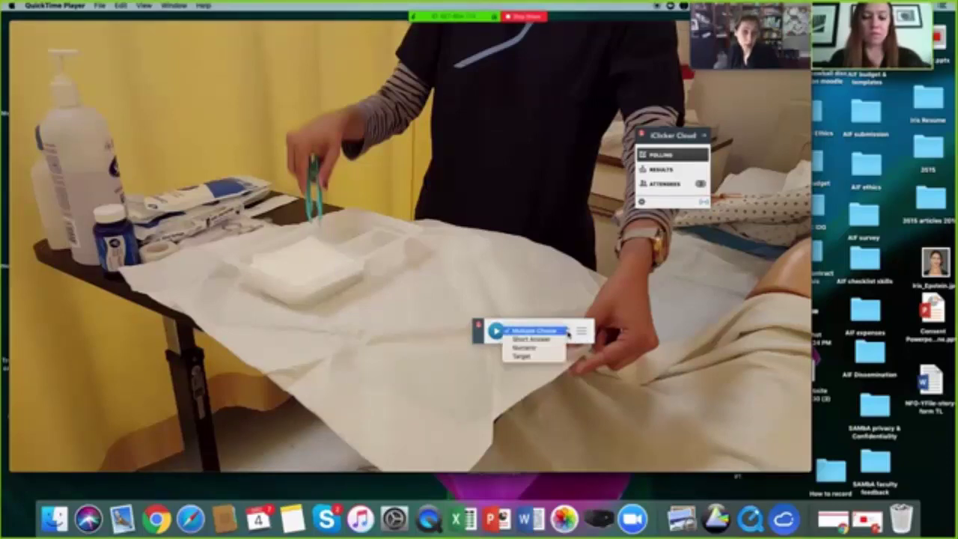
click(554, 357)
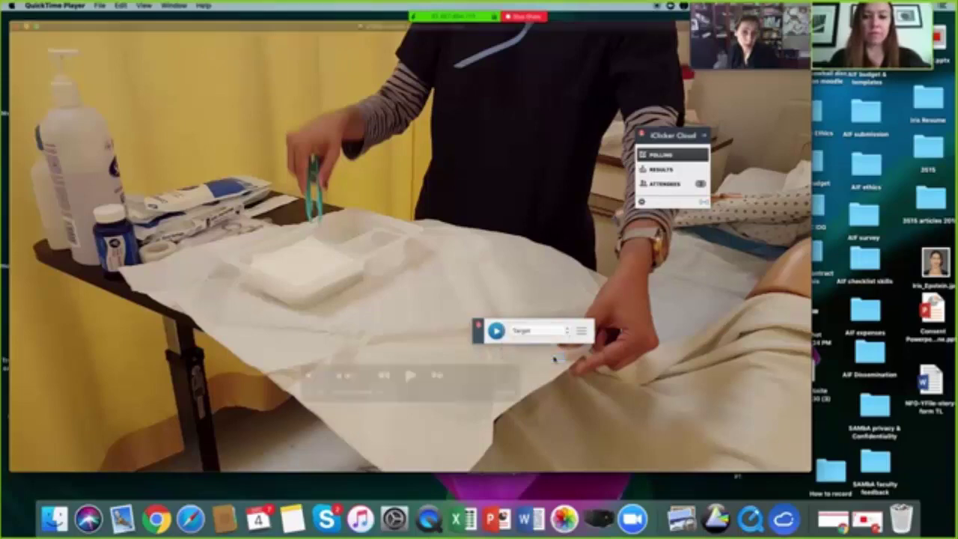
click(497, 332)
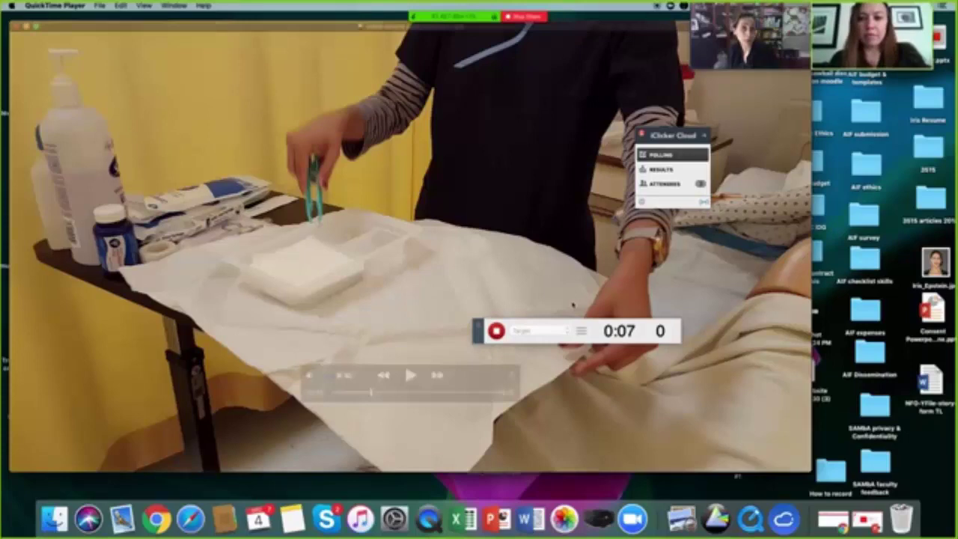
Move the iClicker polling panel aside while the target poll collects responses
drag(677, 135, 729, 145)
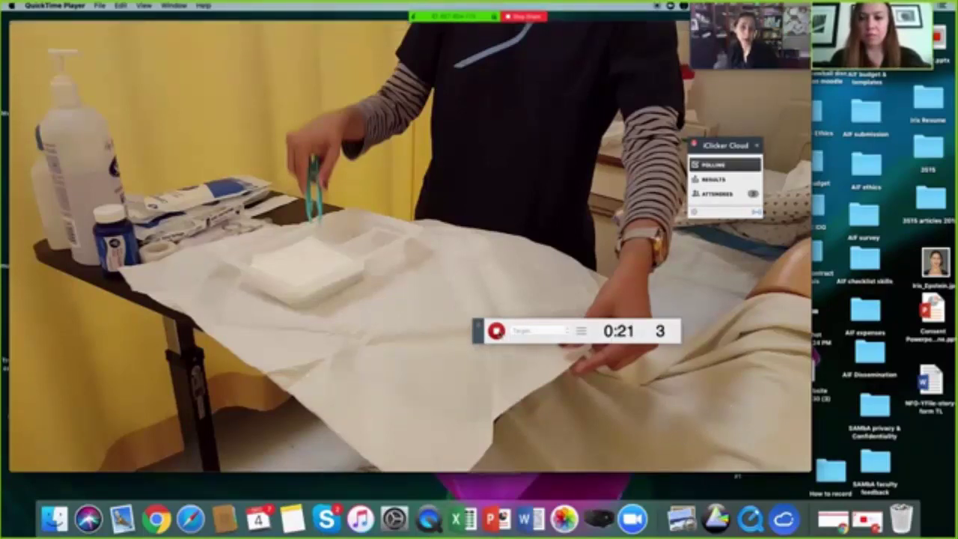
Stop the target poll and view the Question 2 results with three votes
click(496, 331)
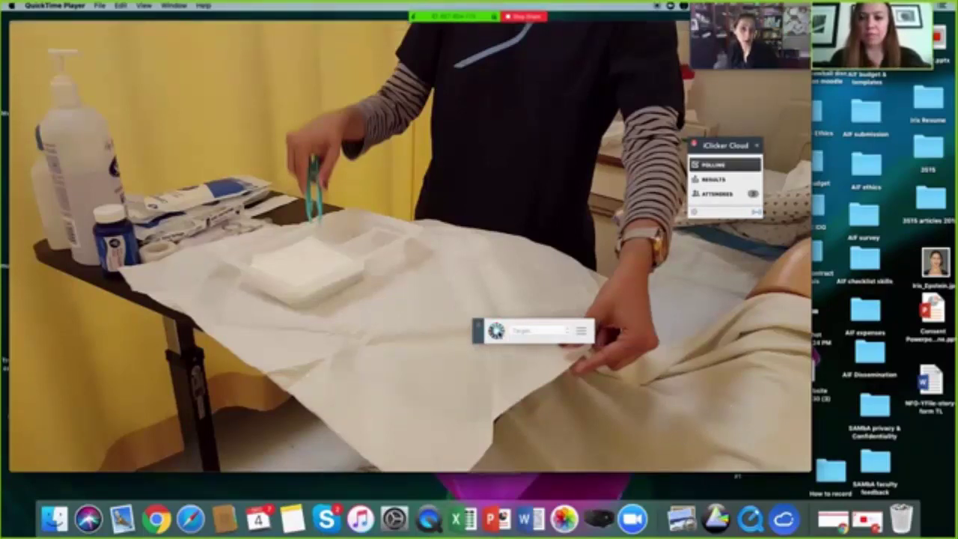
click(711, 179)
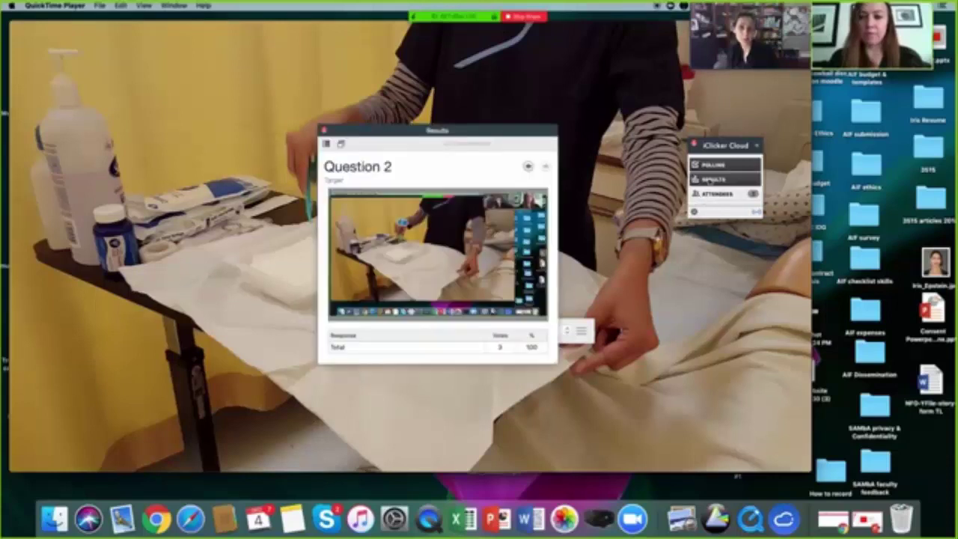
mouse_move(438, 253)
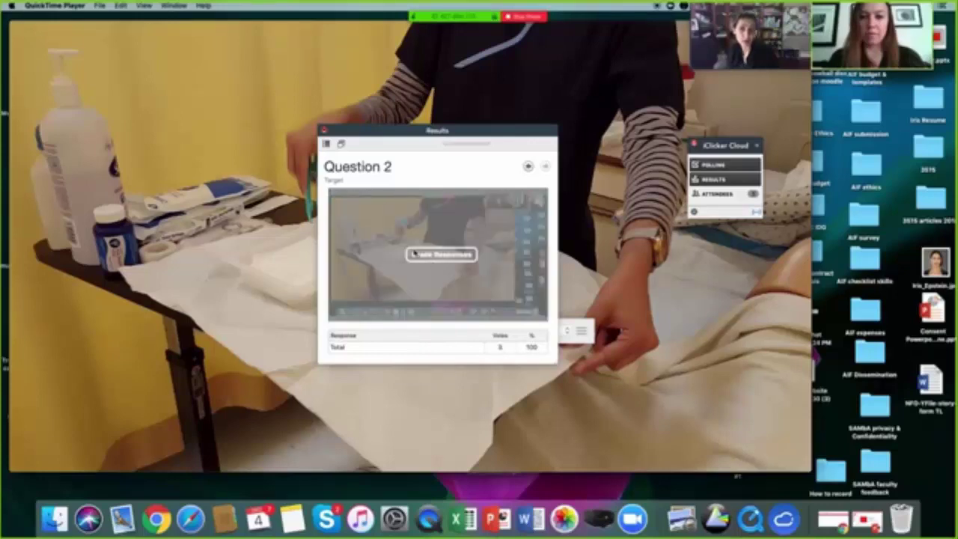
Open Grade Responses for Question 2 and move its window up and left
click(441, 256)
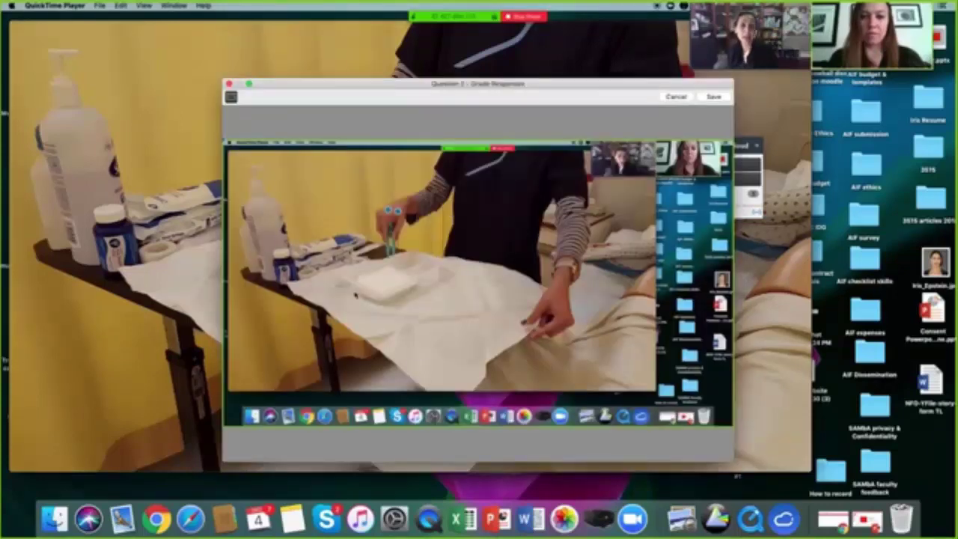
drag(386, 86, 315, 74)
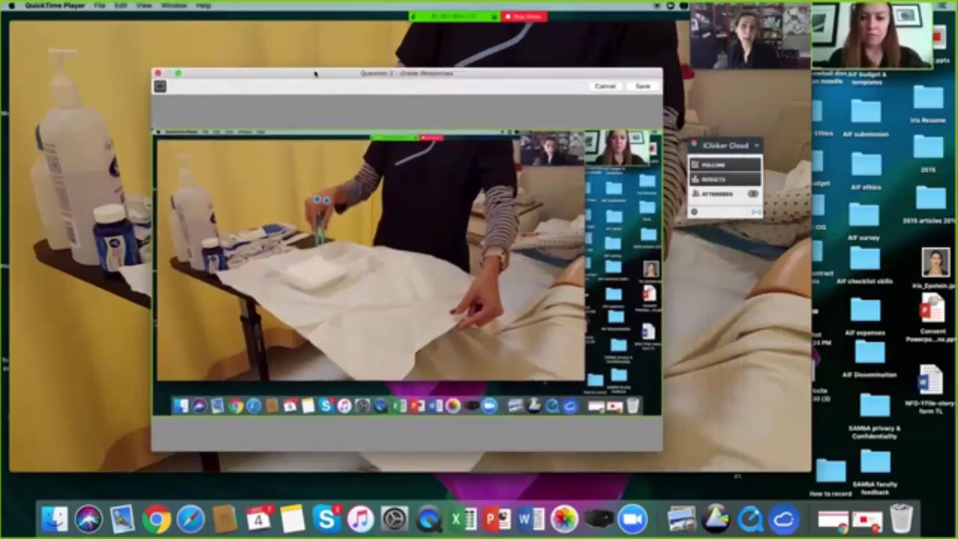